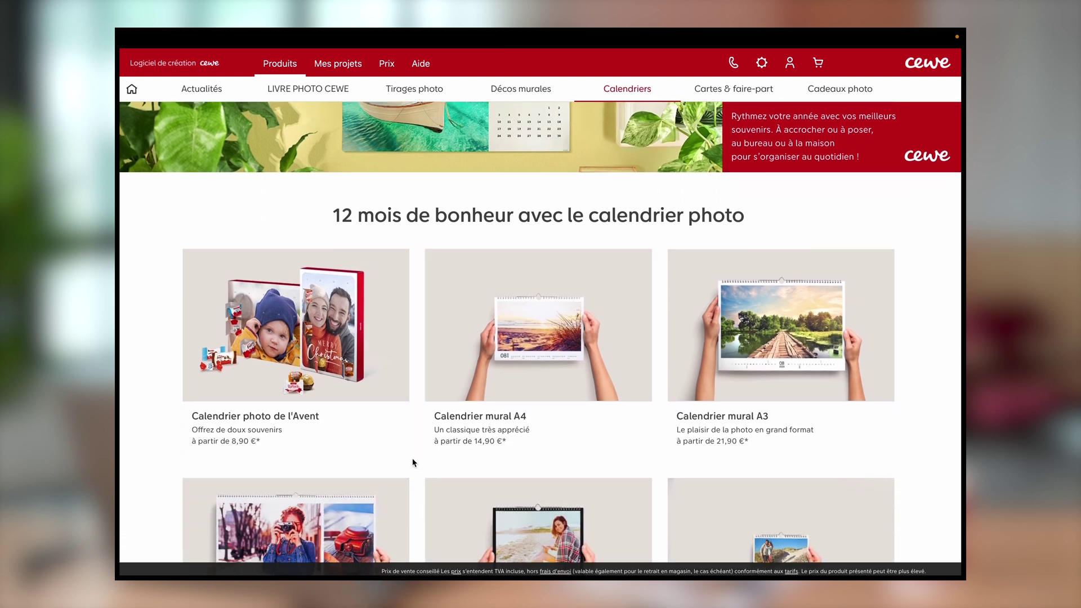
Choose the Calendrier mural A4 in Portrait format on Papier digital satiné, with the Support en bois de grande qualité as a supplement
click(547, 345)
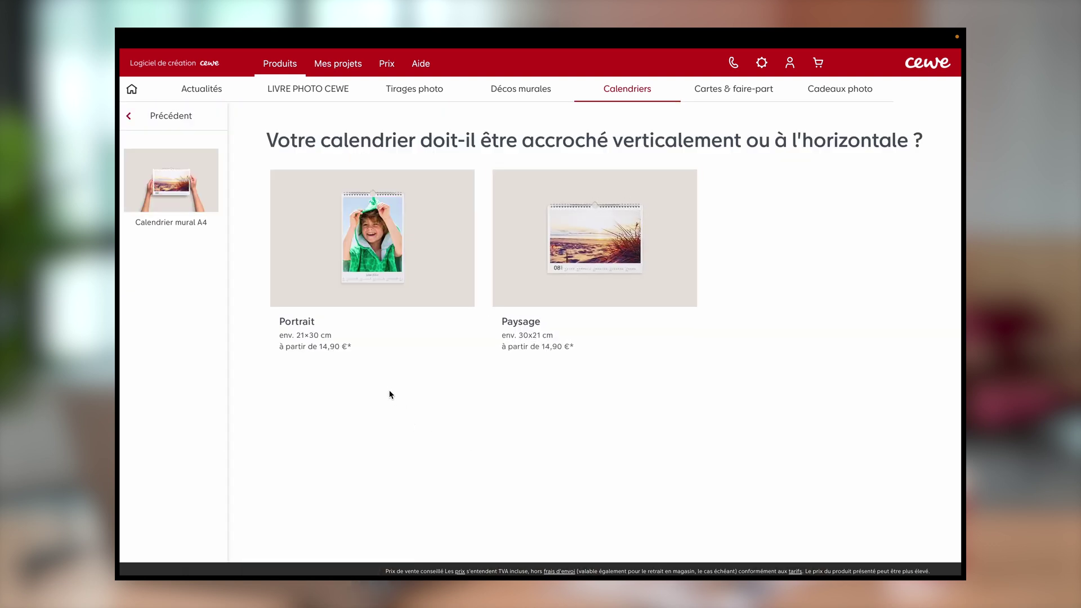
click(393, 268)
mouse_move(824, 353)
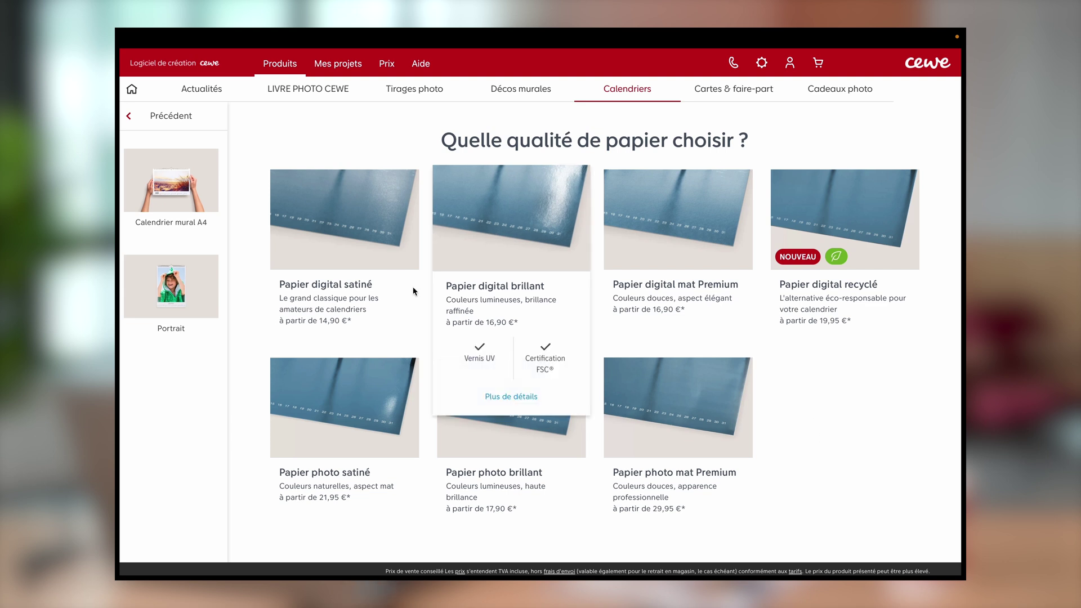
click(347, 218)
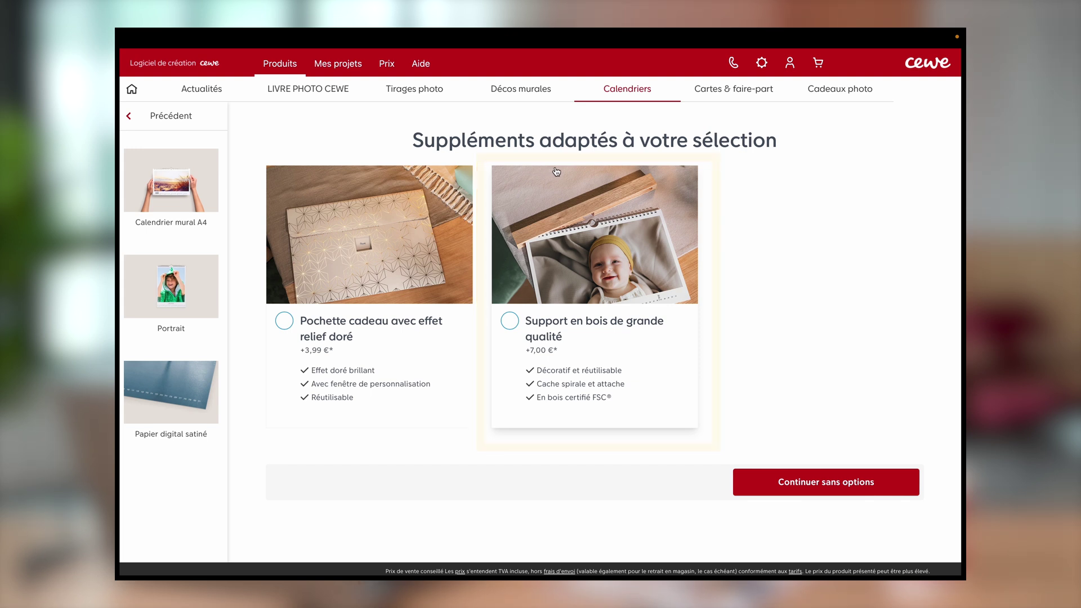
click(510, 324)
click(828, 482)
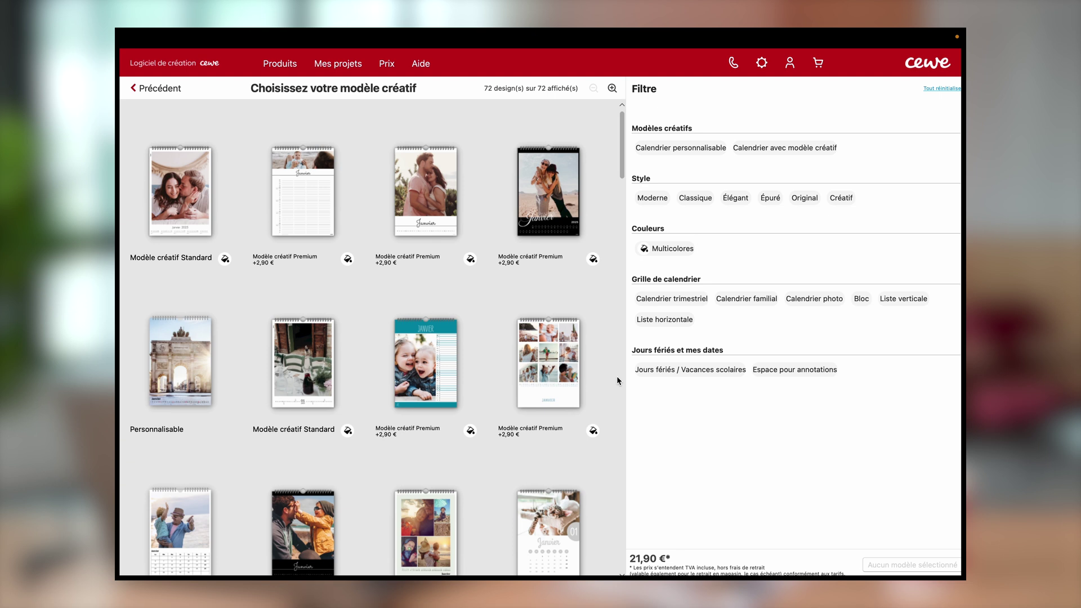
Choose the Modèle créatif Standard showing a father and baby photo above a grey-boxed monthly grid, and continue with it
scroll(618, 380, down, 3)
scroll(617, 377, down, 5)
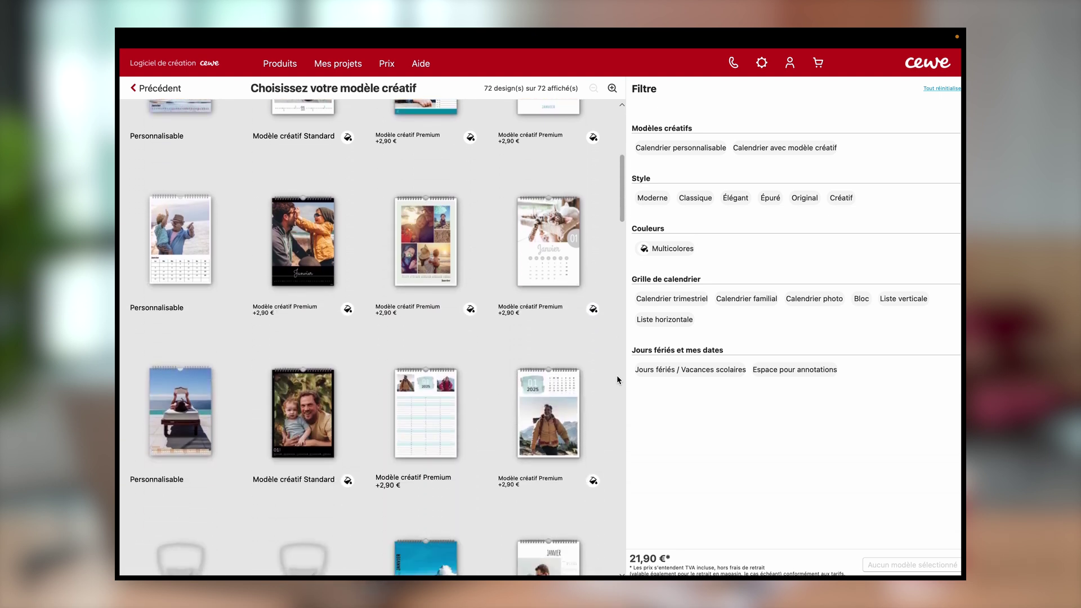
scroll(618, 380, down, 3)
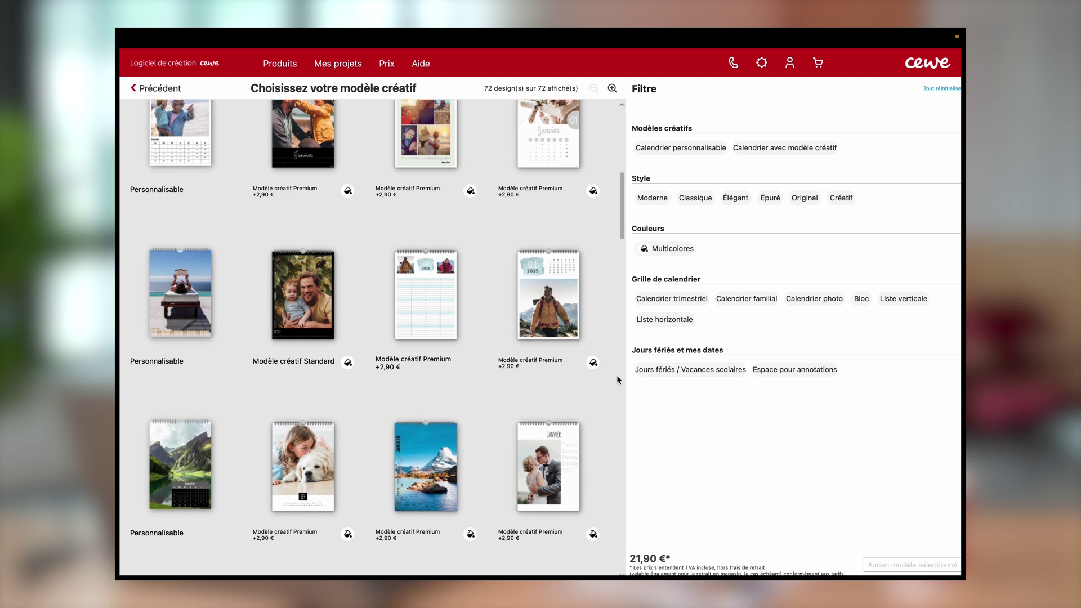
scroll(618, 380, down, 1)
scroll(618, 380, down, 3)
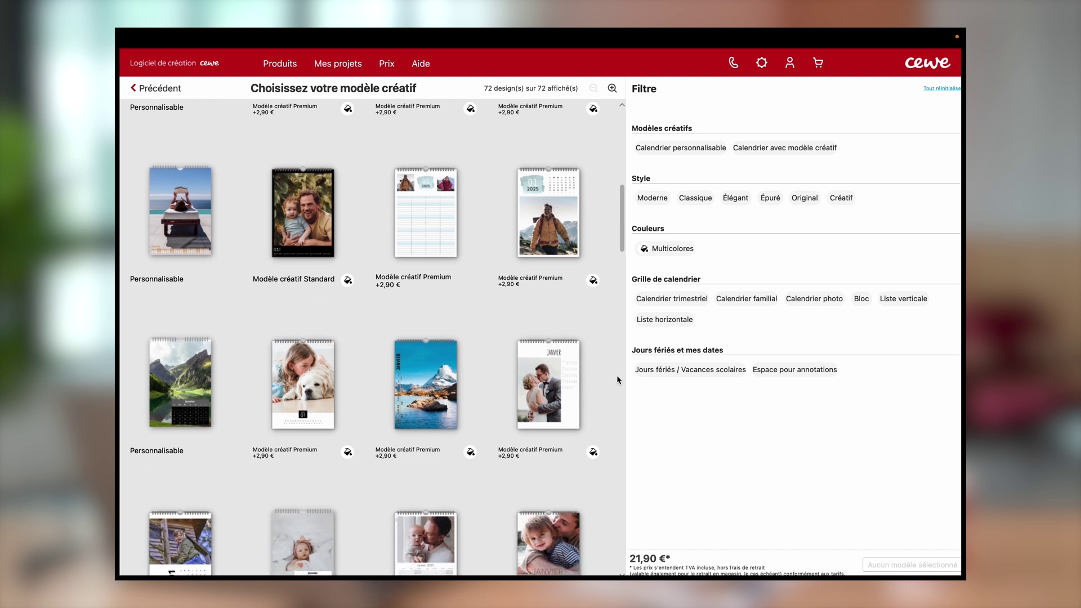
scroll(618, 380, down, 4)
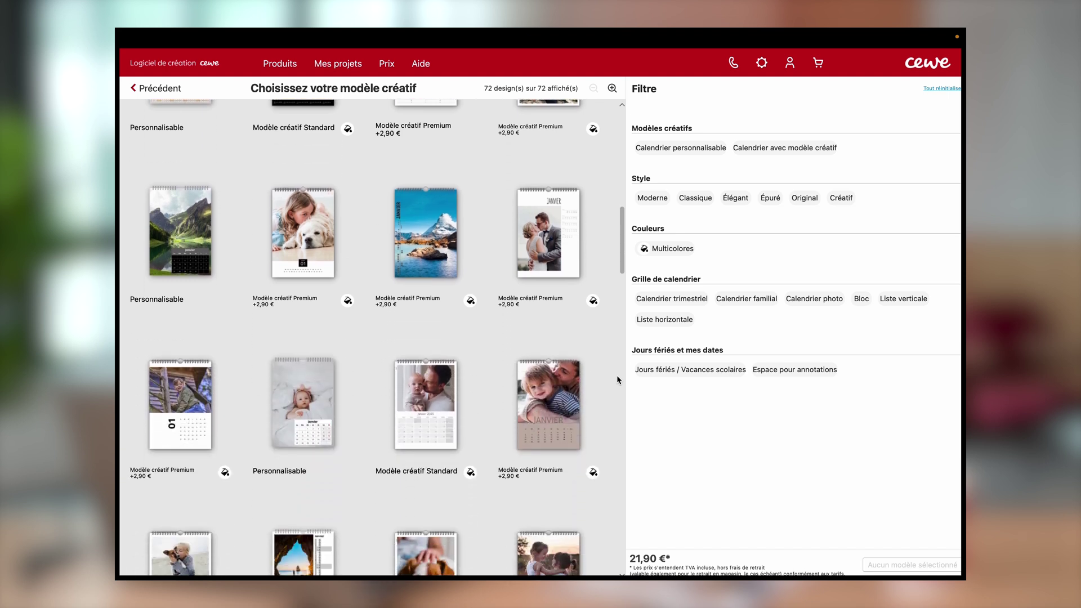
scroll(618, 381, down, 3)
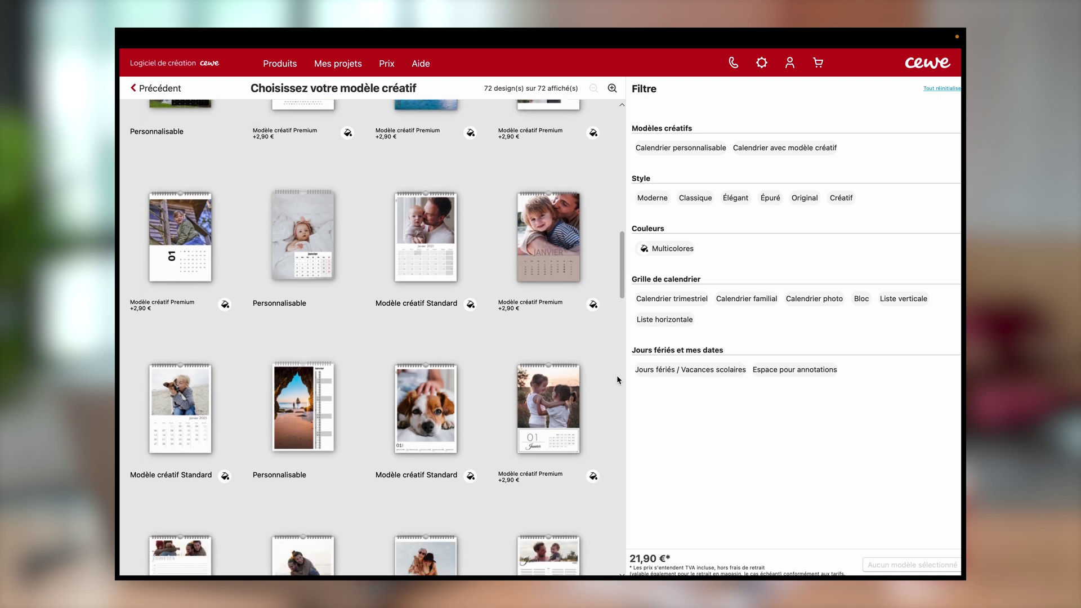
click(418, 237)
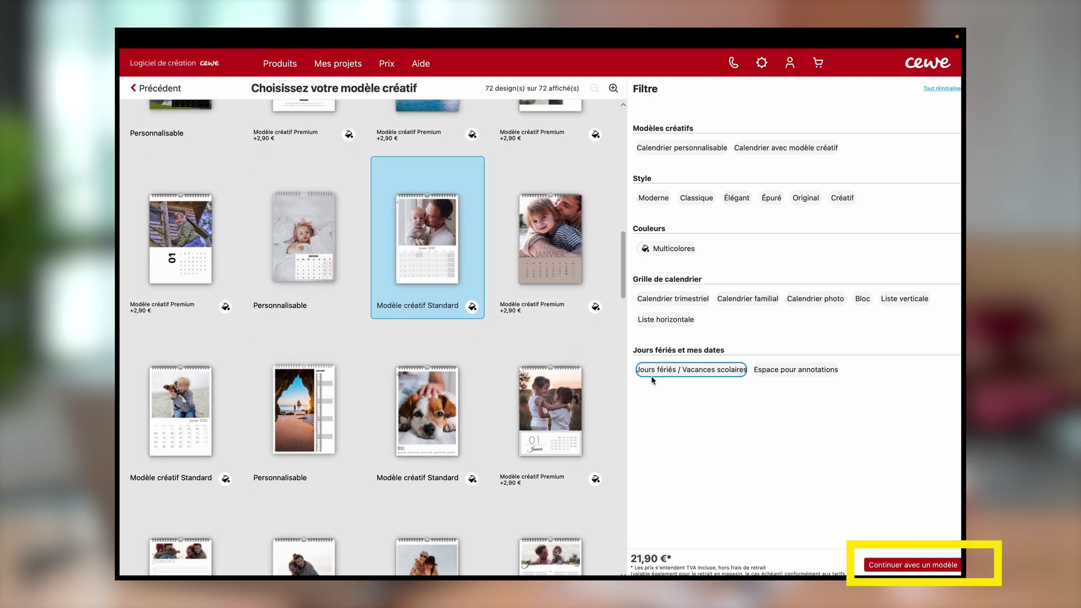
click(930, 571)
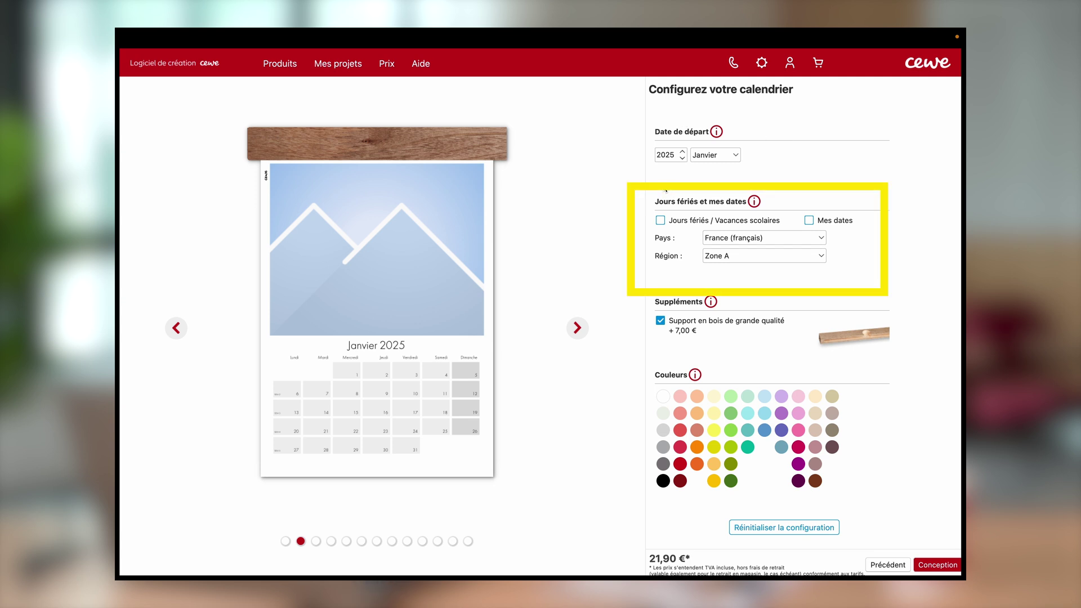
Configure the calendar with Jours fériés / Vacances scolaires for Zone B, Mes dates and a light orange colour, and proceed to its design
click(660, 221)
click(750, 259)
click(748, 272)
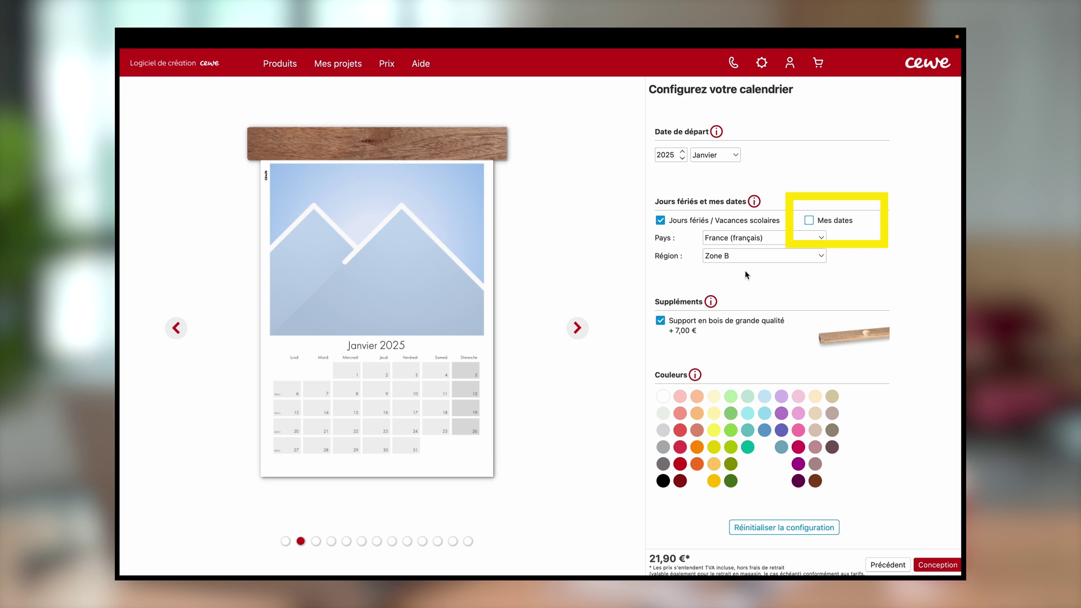
click(810, 221)
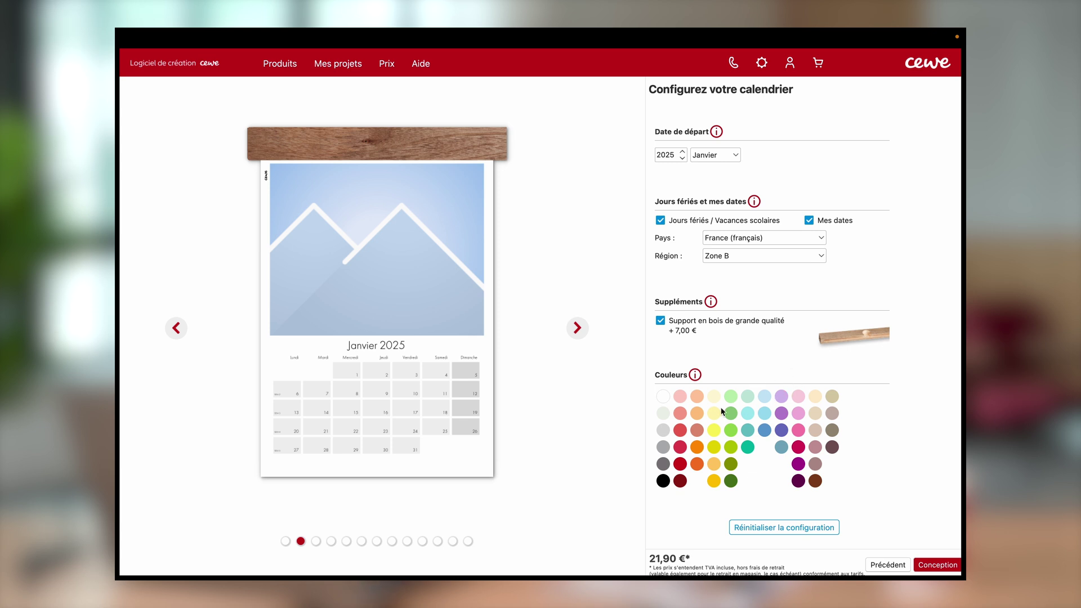
click(697, 413)
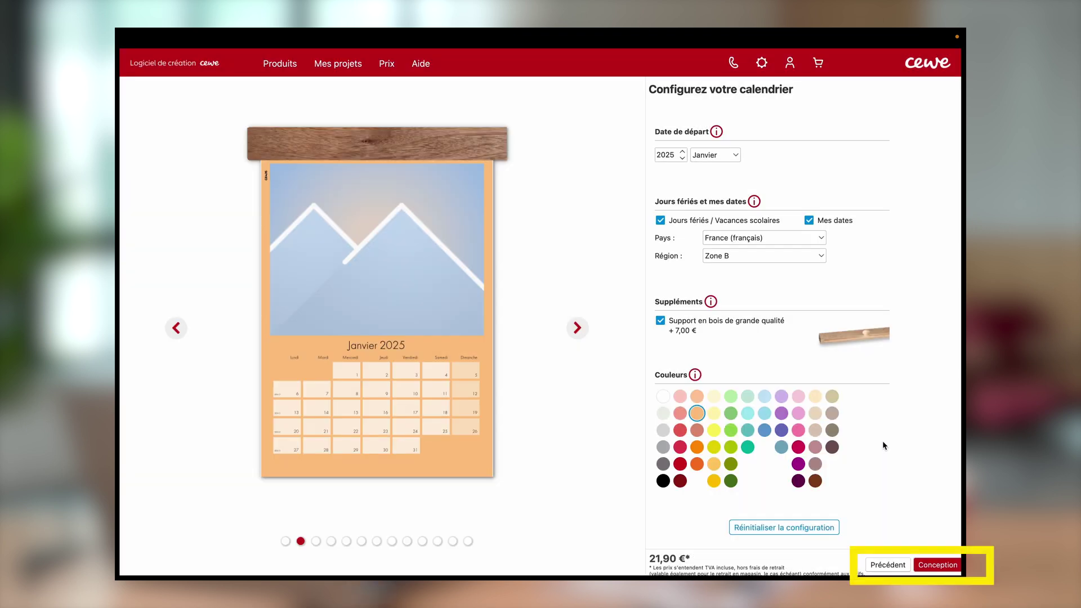
click(938, 565)
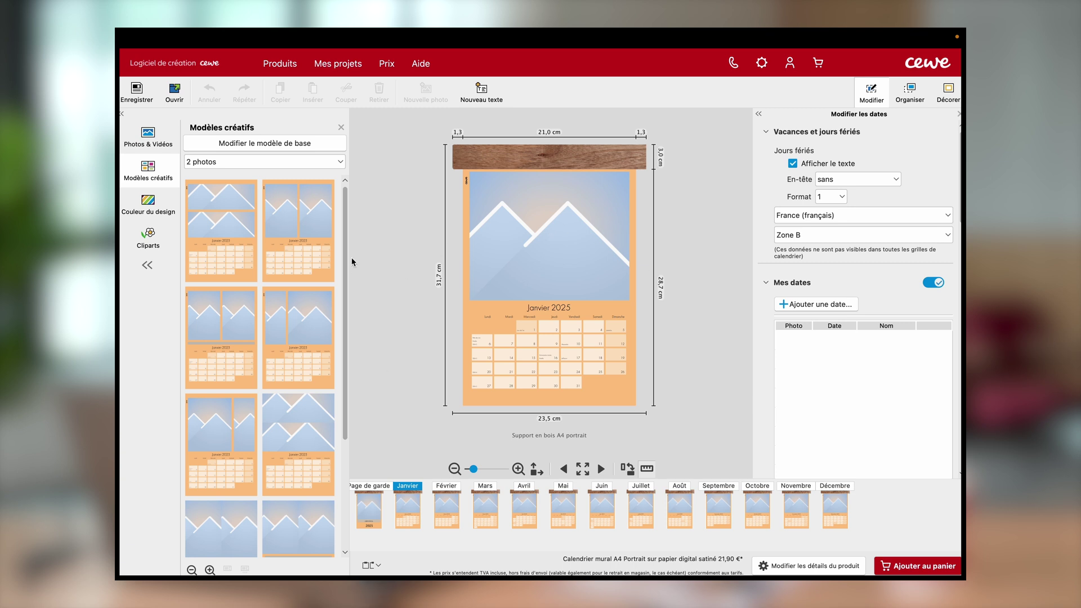
Place the family photo IMG_0004.jpg in the photo frame of the January page
click(141, 141)
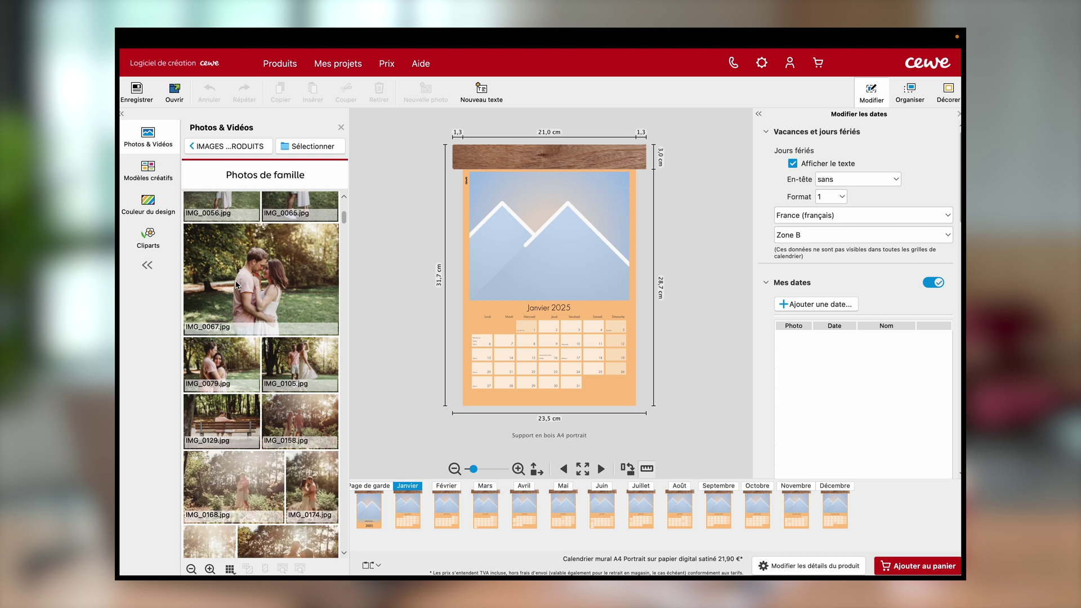
drag(217, 256, 519, 249)
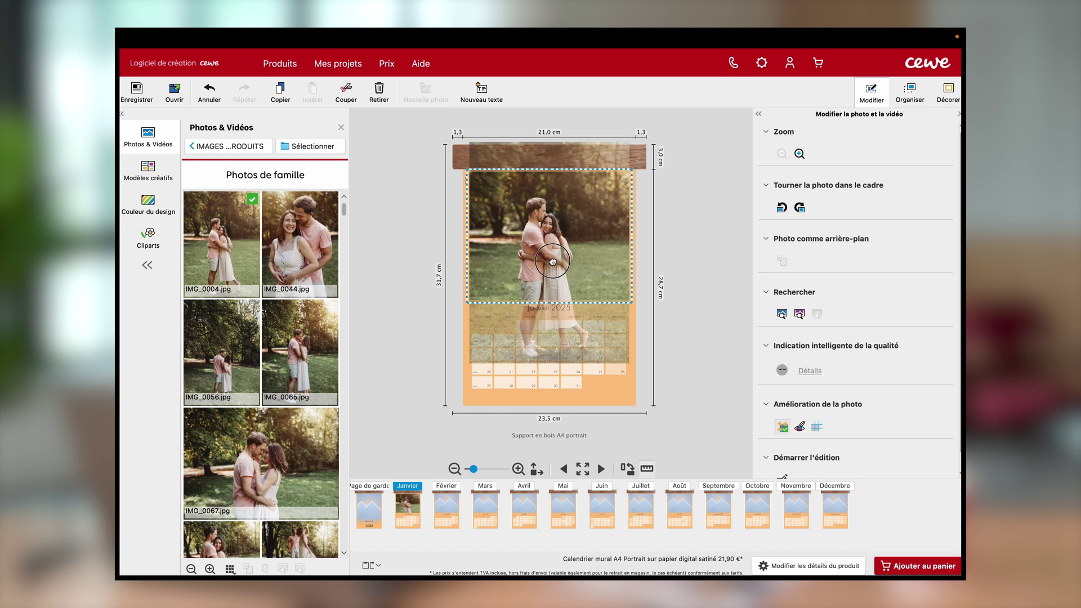
Place the photo IMG_0238.jpg on the cover page and replace its placeholder text with "Notre famille"
click(369, 509)
drag(305, 355, 519, 261)
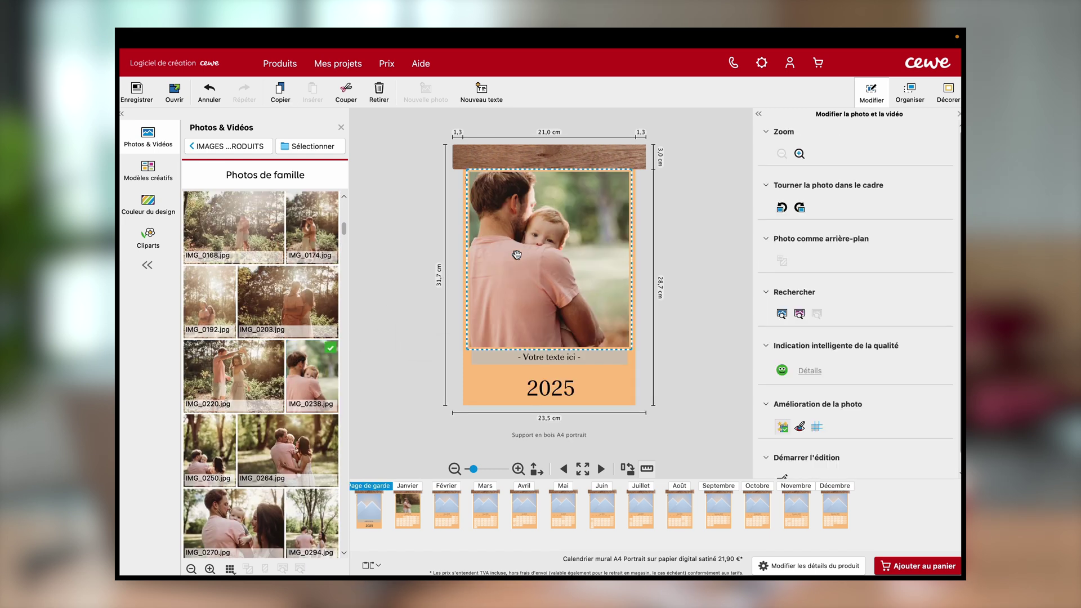
click(531, 358)
text(Notre famille)
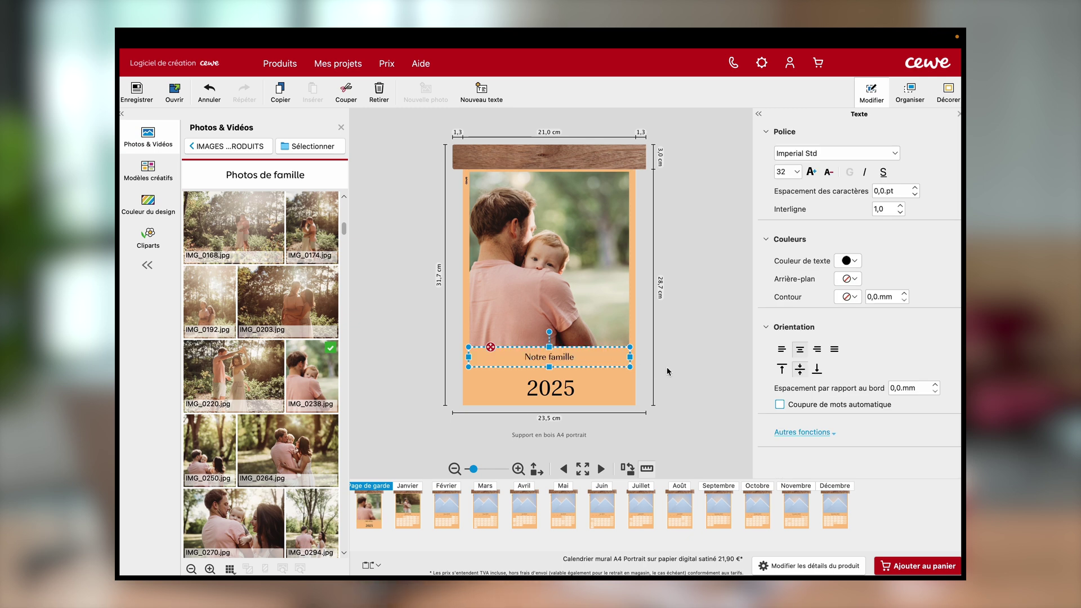
Apply the 3-photo layout with three upright frames side by side to the February page
click(446, 510)
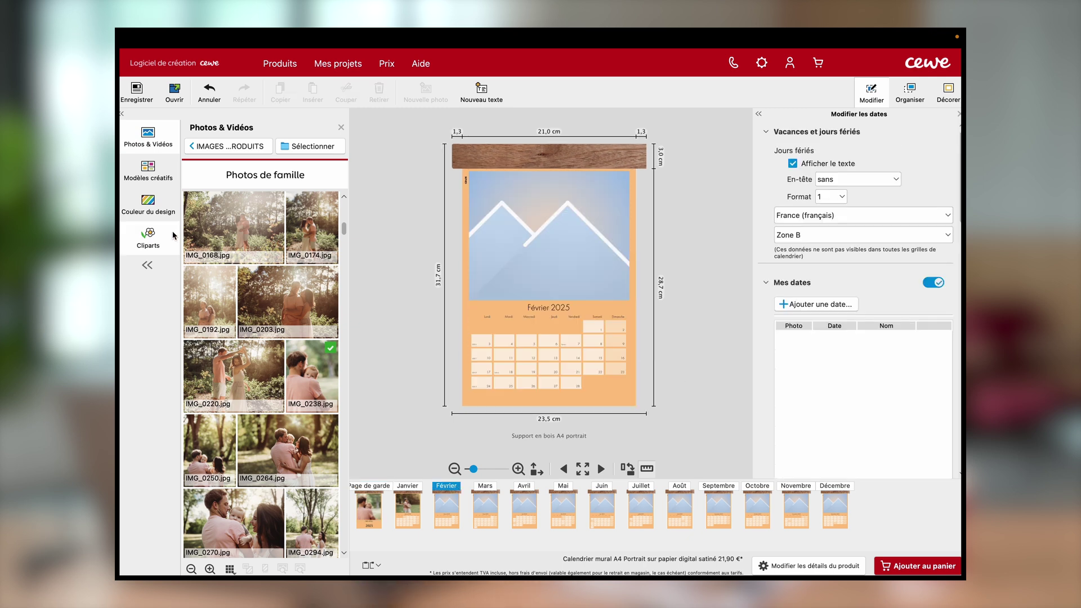
click(147, 179)
scroll(265, 315, down, 3)
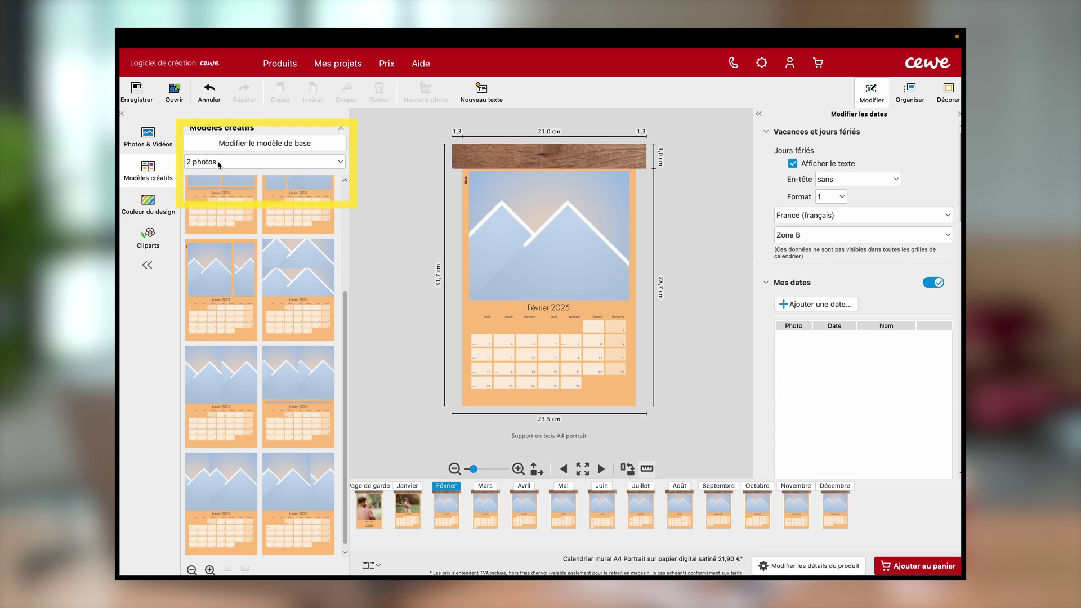
click(251, 162)
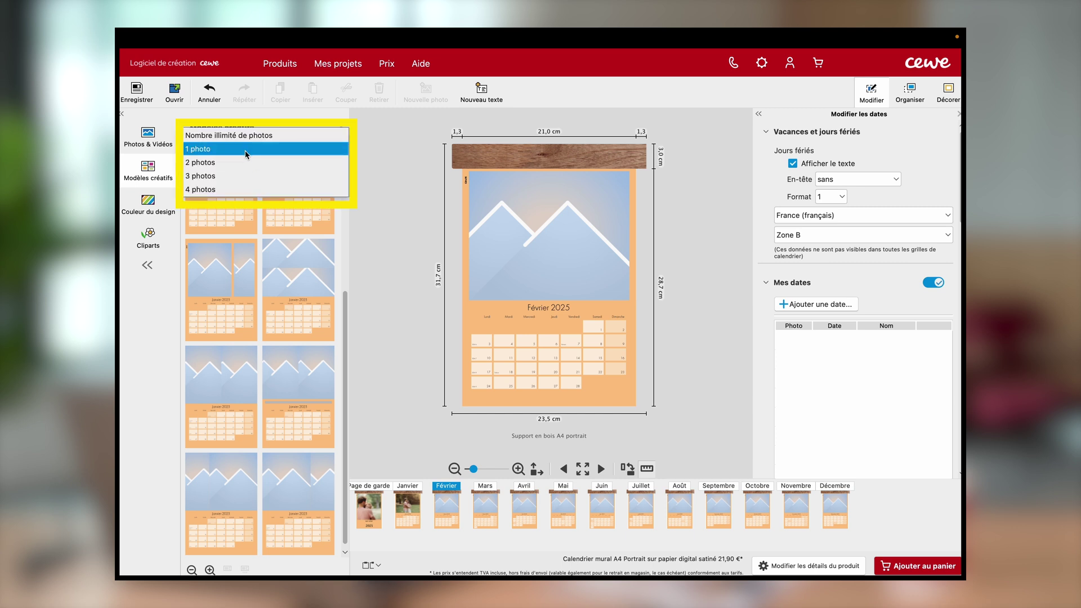
click(223, 176)
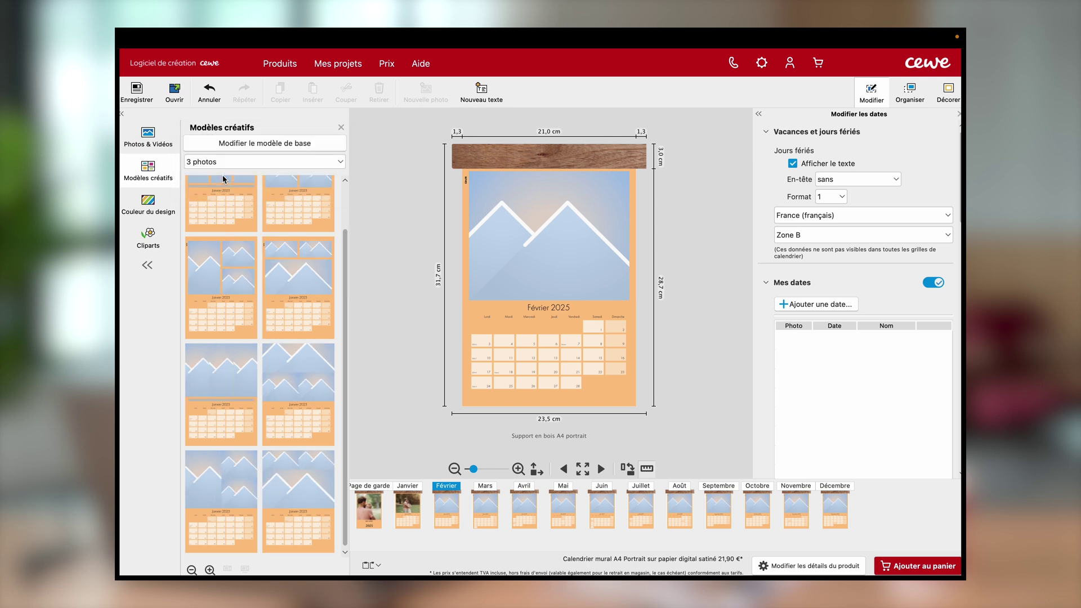
scroll(235, 280, up, 2)
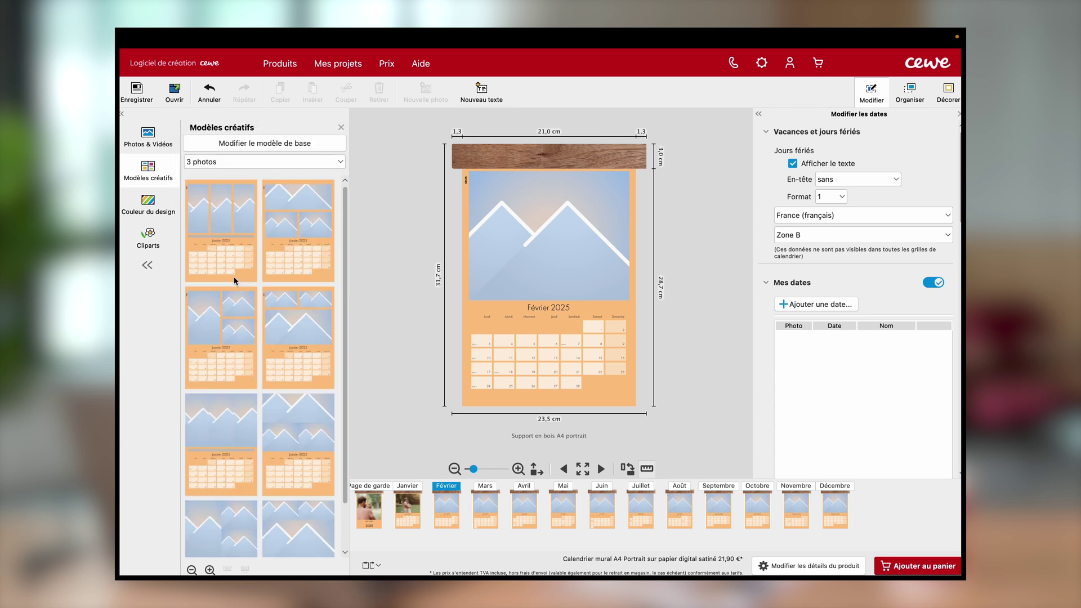
click(213, 229)
drag(214, 230, 539, 273)
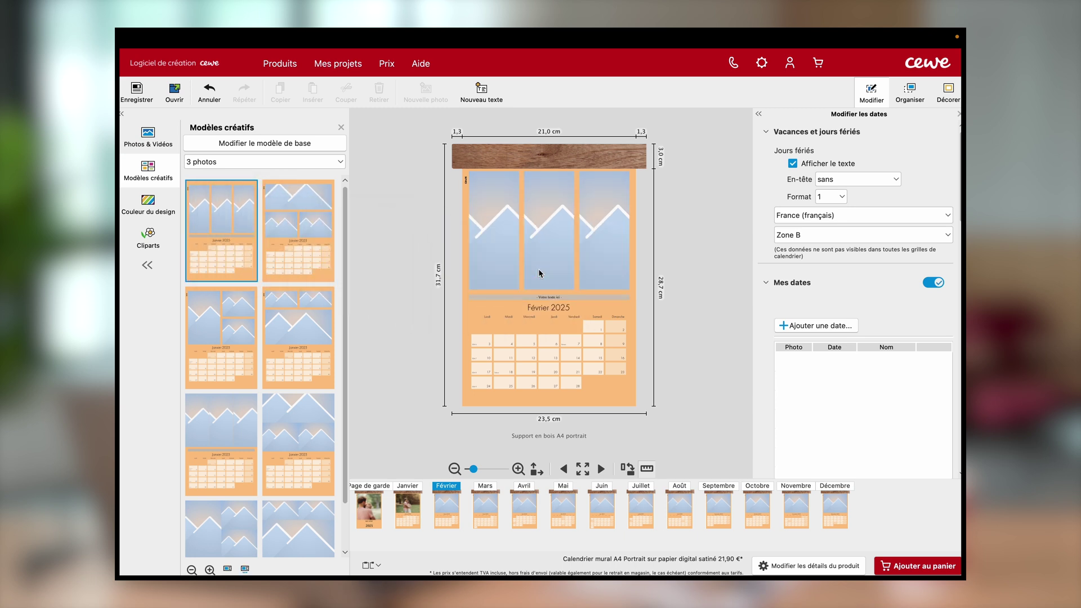
Fill February's three photo frames with IMG_0174.jpg, IMG_0192.jpg and a third family photo
click(150, 140)
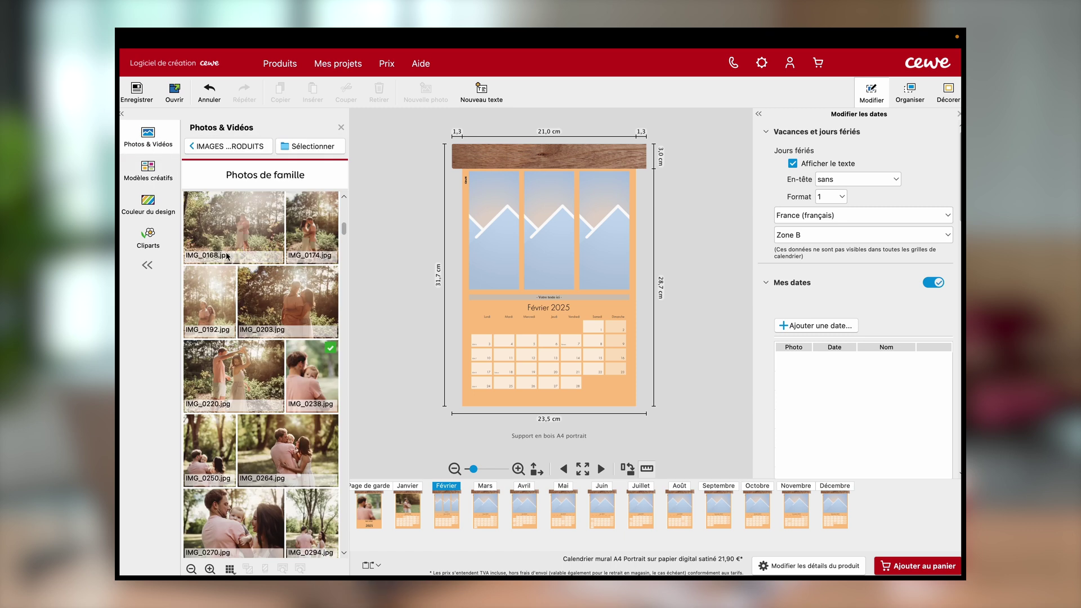
drag(309, 231, 472, 241)
drag(218, 299, 540, 230)
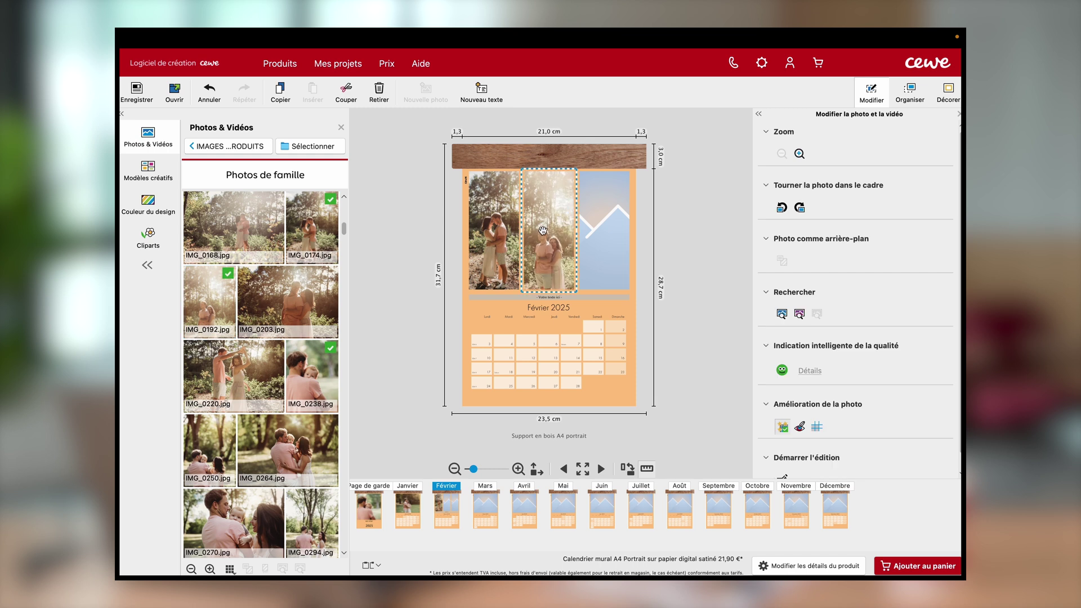
scroll(274, 342, down, 5)
click(303, 224)
drag(303, 224, 601, 220)
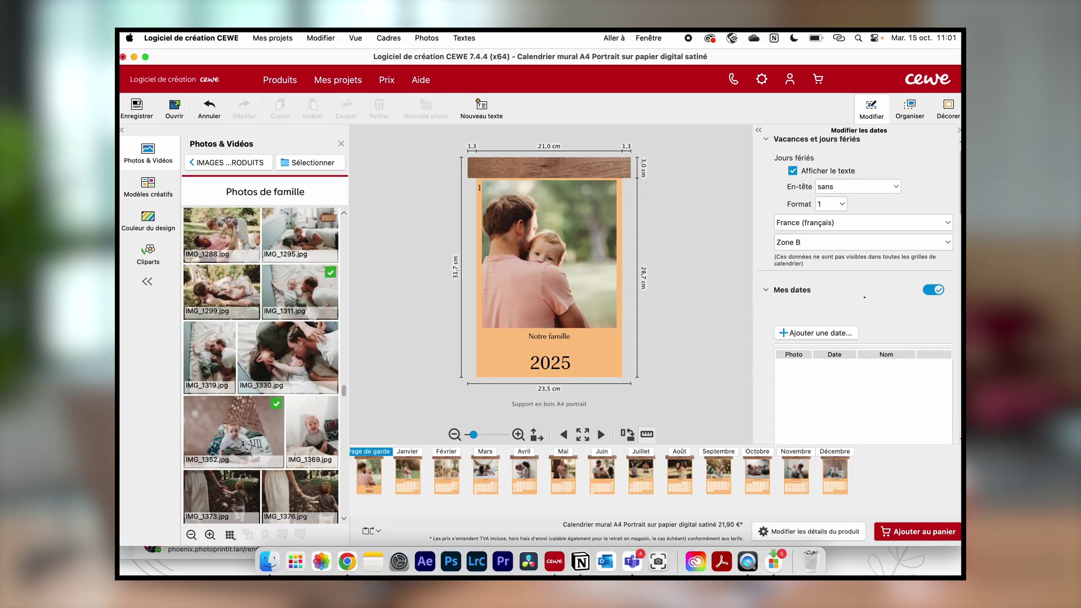
Create a new personal date entry for the calendar, adjust its date and describe it as "Anniversaire"
key(ctrl+super+f)
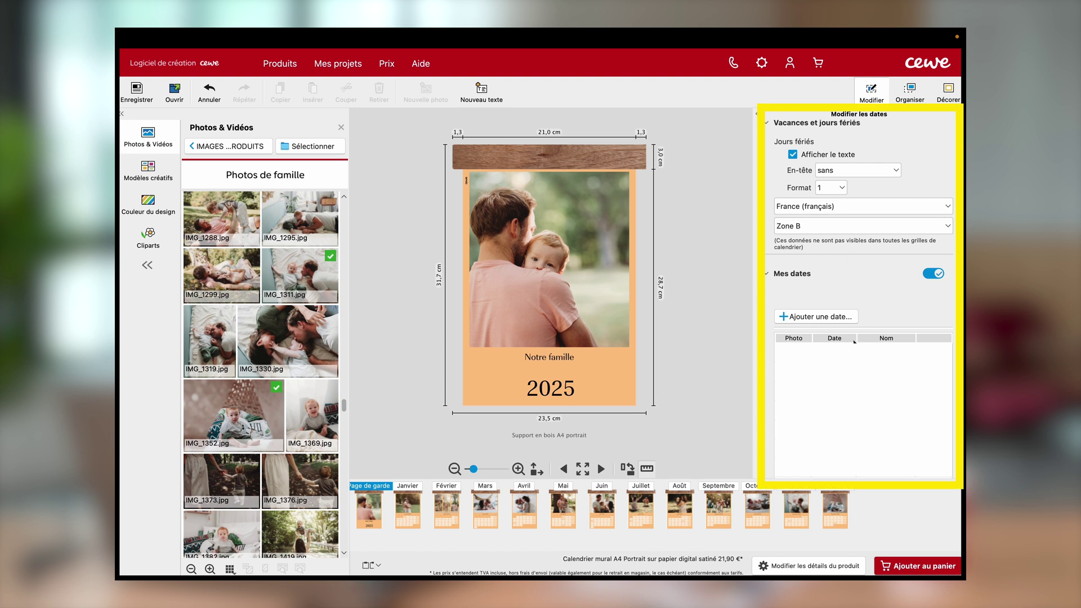
click(808, 319)
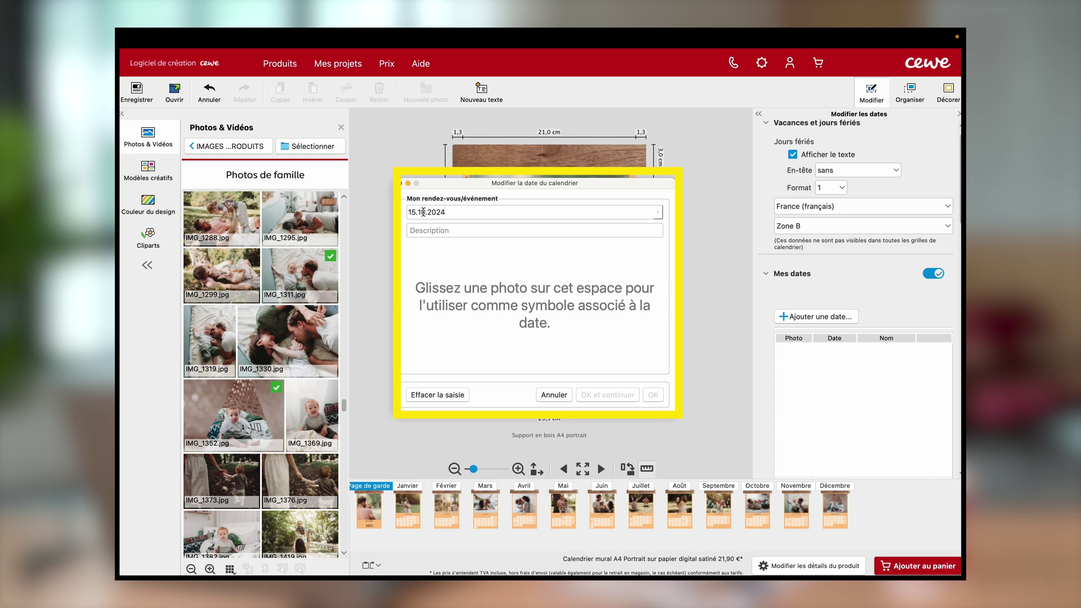
click(422, 213)
text(11)
click(432, 231)
text(Anniversaire)
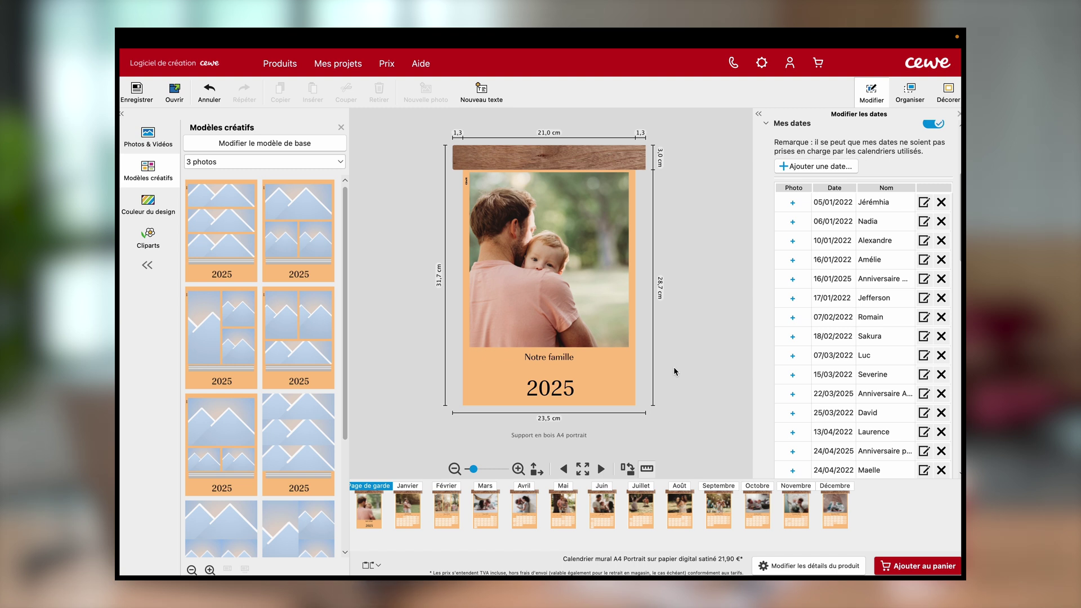
Preview the calendar at full size, page through the cover and months, and close the preview
click(584, 471)
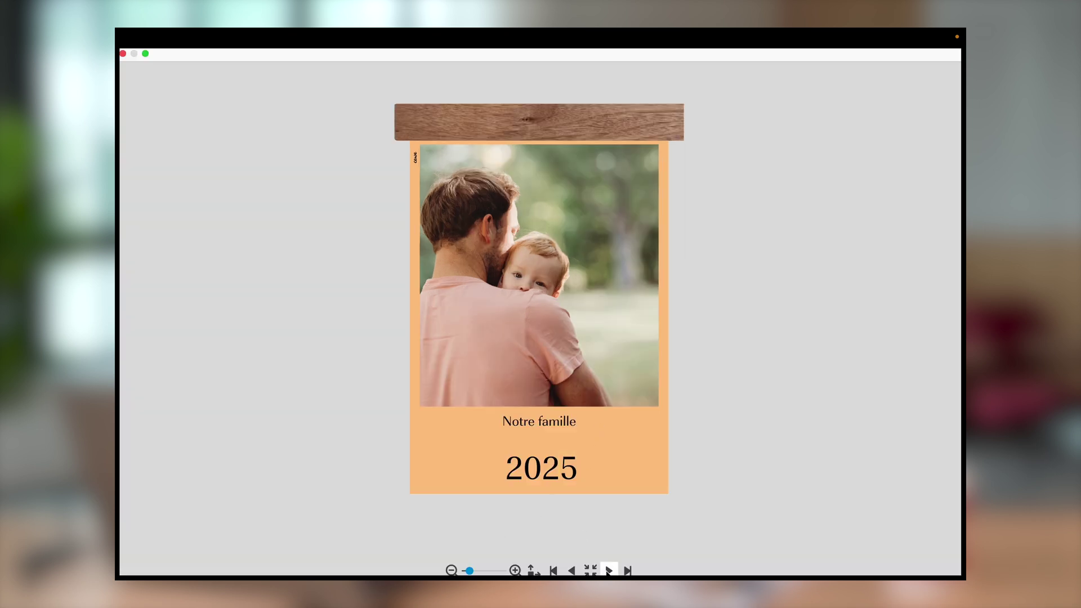
click(609, 571)
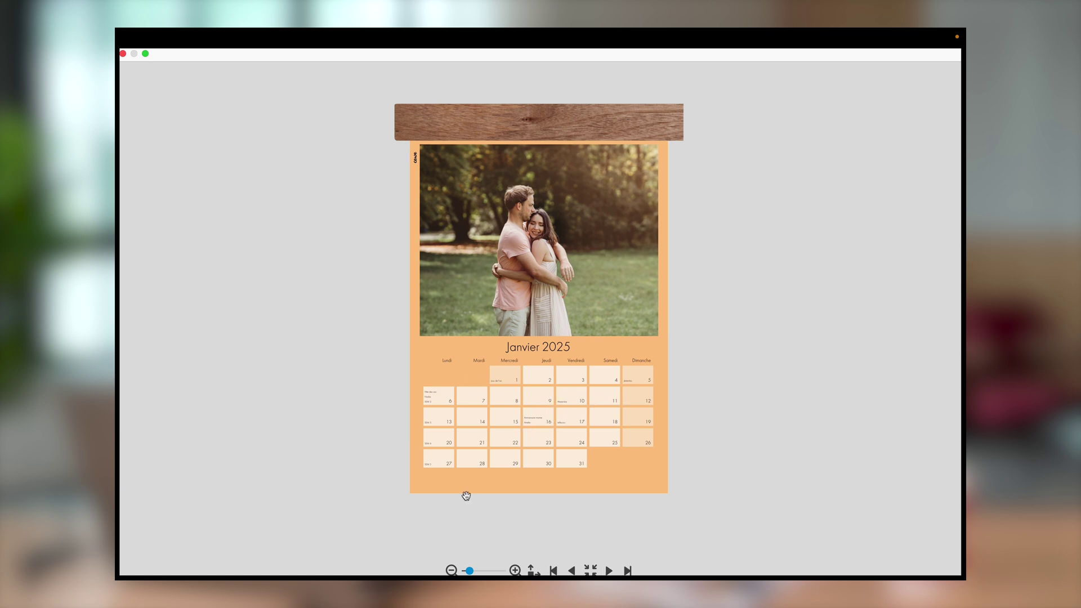
click(609, 570)
click(609, 571)
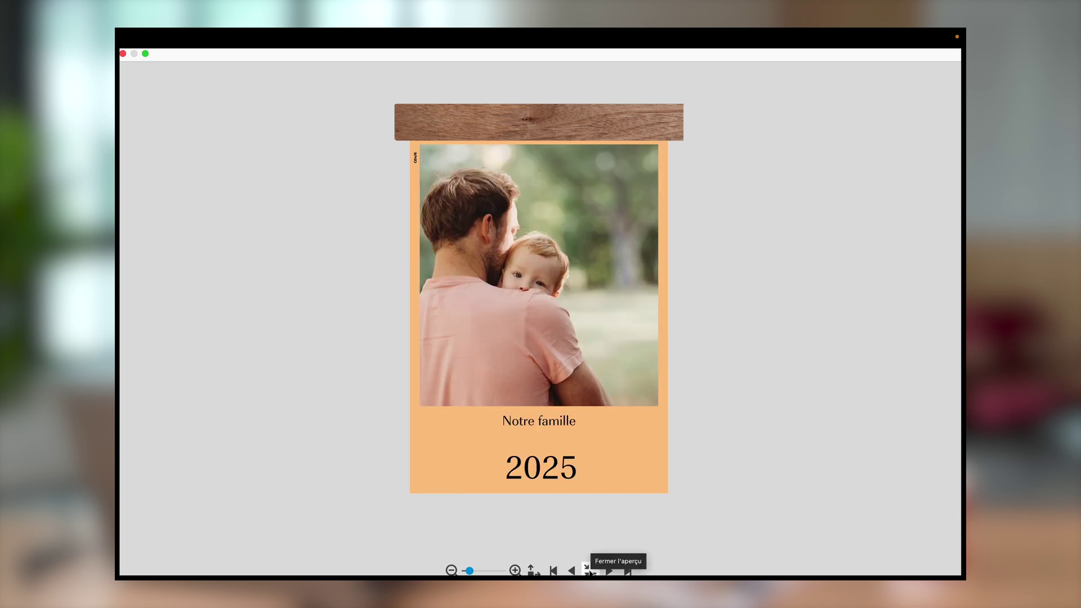
click(588, 571)
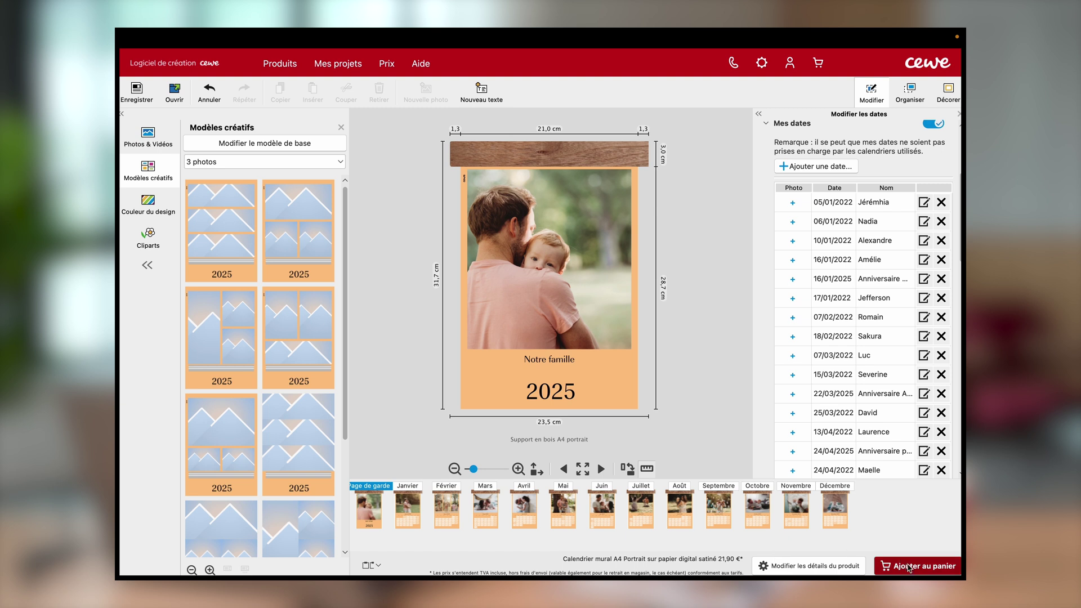
Add the finished calendar to the shopping cart
click(910, 568)
click(609, 322)
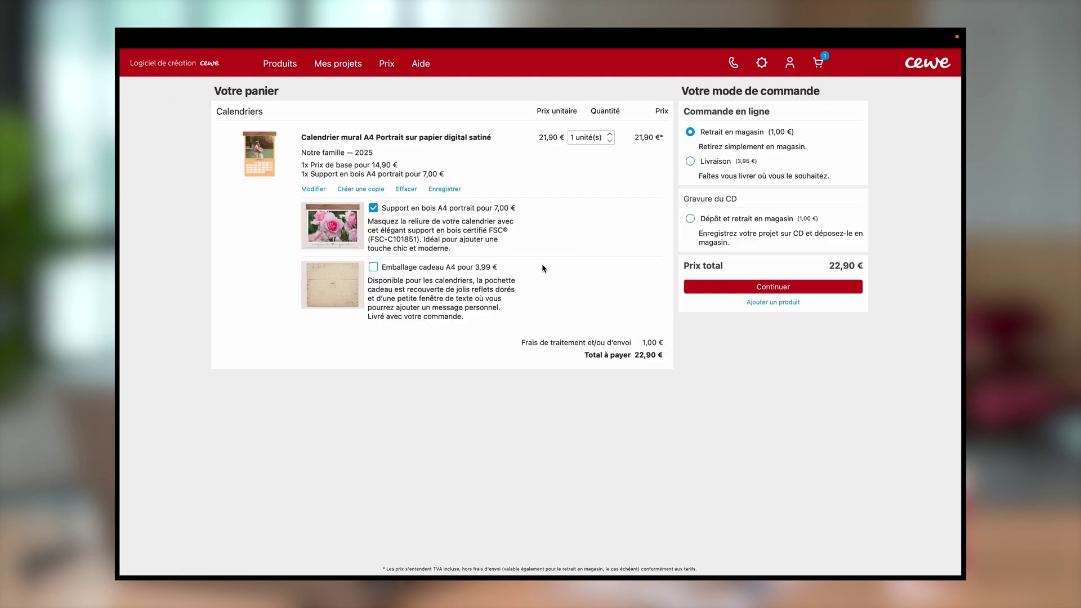